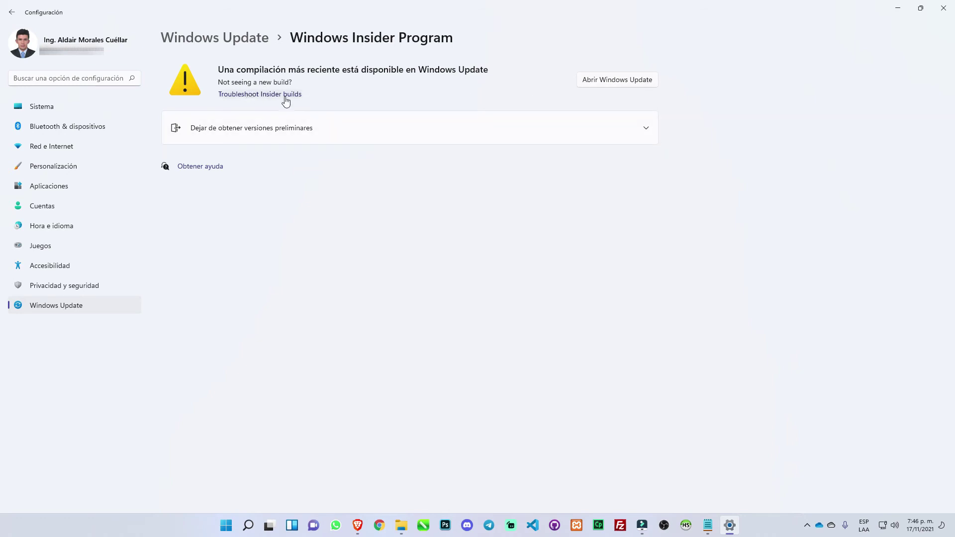
- Open the Troubleshoot Insider builds link, skim the Windows 11 Build 22000.282 release notes, and close the page and the Settings window
{"action": "left_click", "coordinate": [247, 95]}
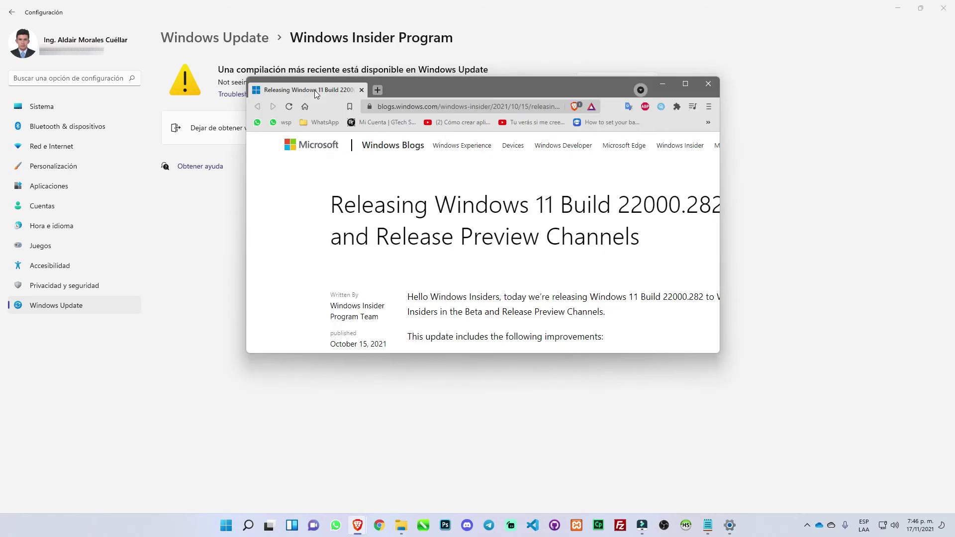
{"action": "scroll", "coordinate": [378, 199], "scroll_direction": "down", "scroll_amount": 7}
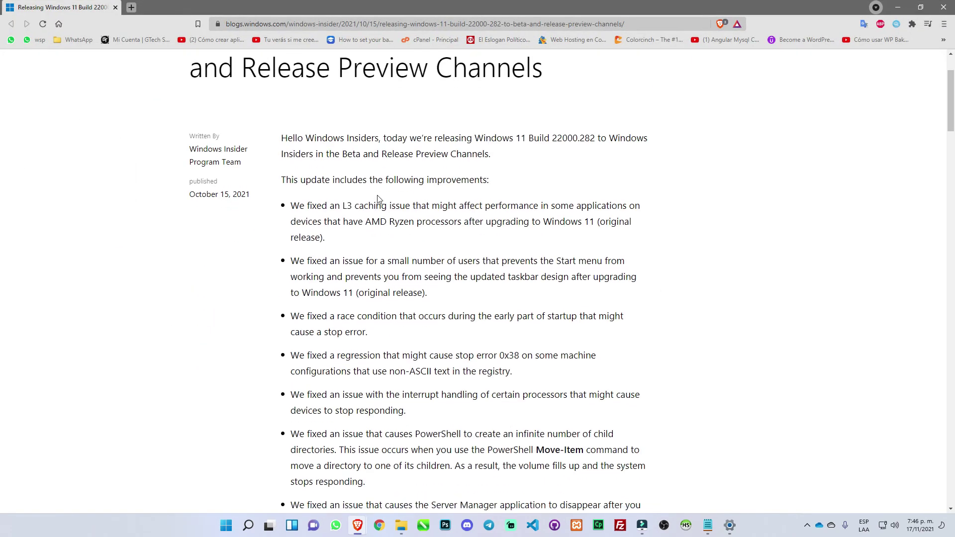
{"action": "scroll", "coordinate": [378, 199], "scroll_direction": "down", "scroll_amount": 11}
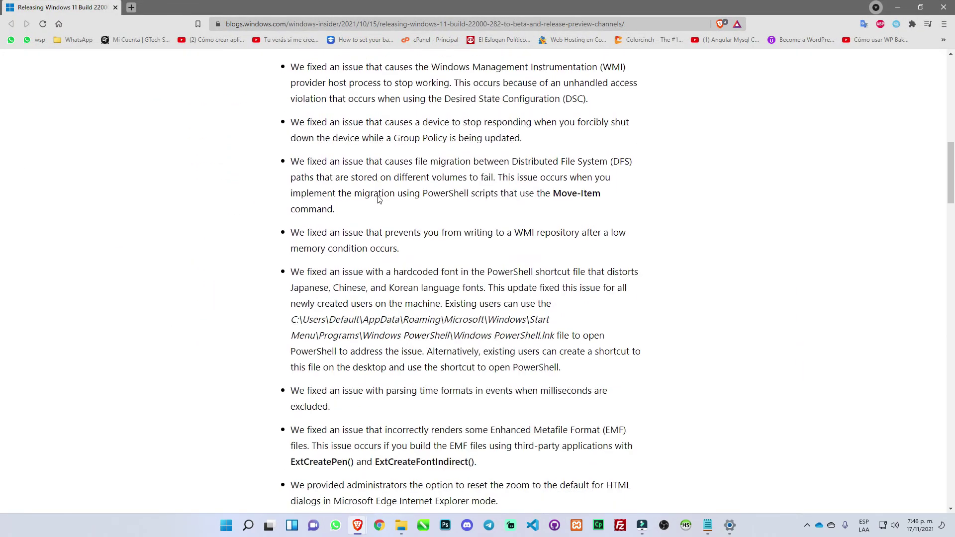
{"action": "scroll", "coordinate": [379, 199], "scroll_direction": "down", "scroll_amount": 9}
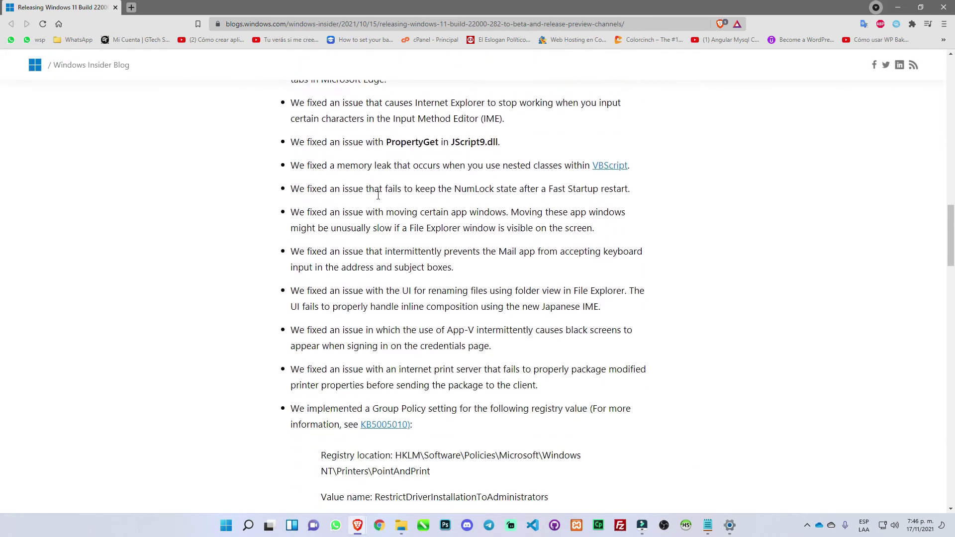
{"action": "scroll", "coordinate": [379, 200], "scroll_direction": "down", "scroll_amount": 1}
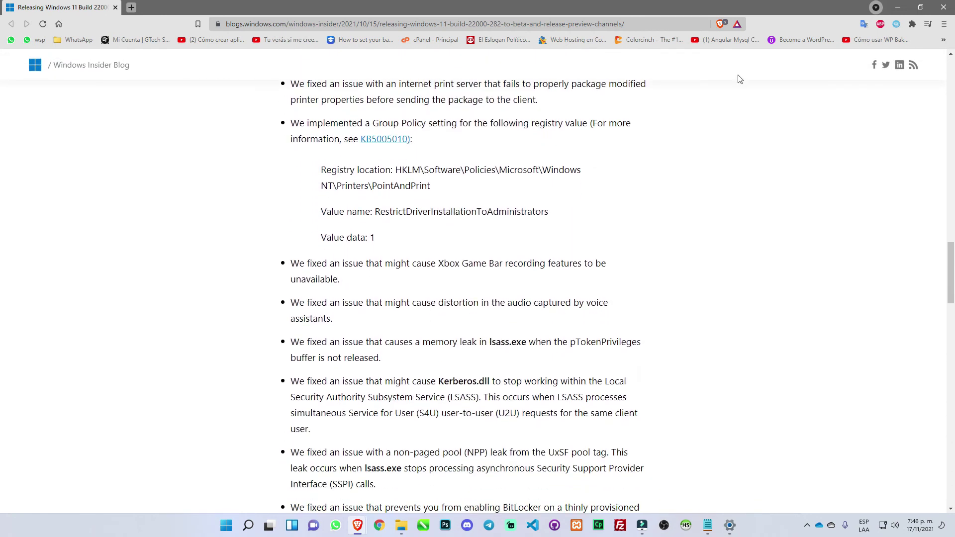
{"action": "left_click", "coordinate": [944, 7]}
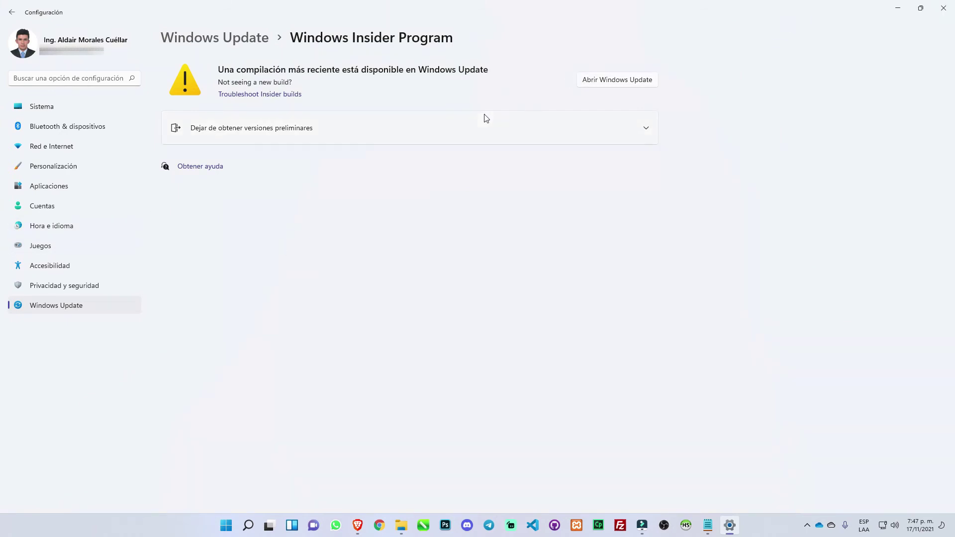
{"action": "left_click", "coordinate": [941, 9]}
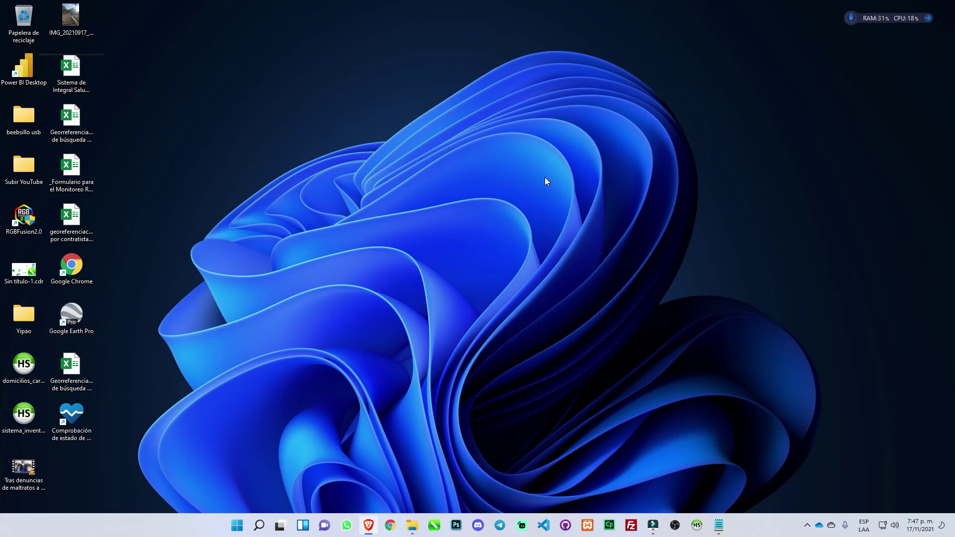
{"action": "key", "text": "super+r"}
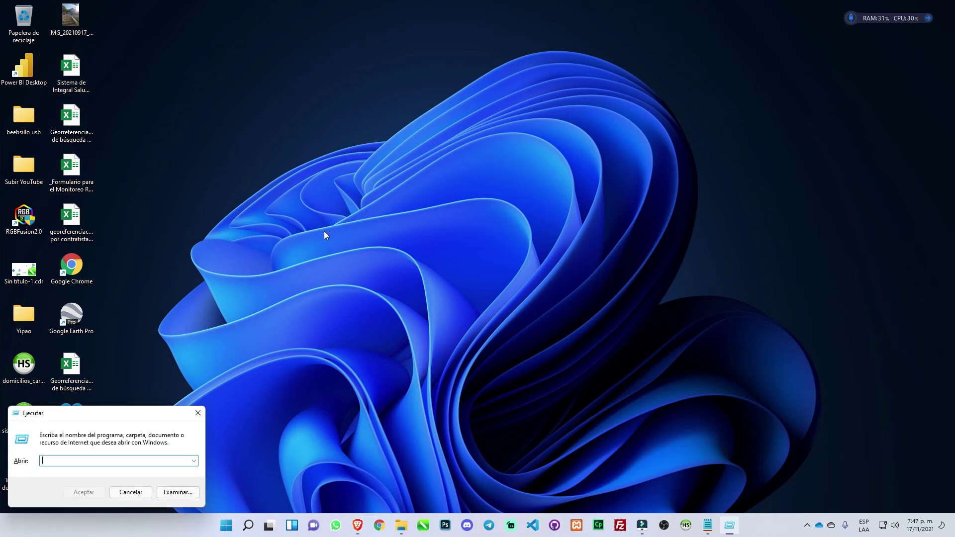
{"action": "left_click_drag", "start_coordinate": [67, 416], "coordinate": [275, 315]}
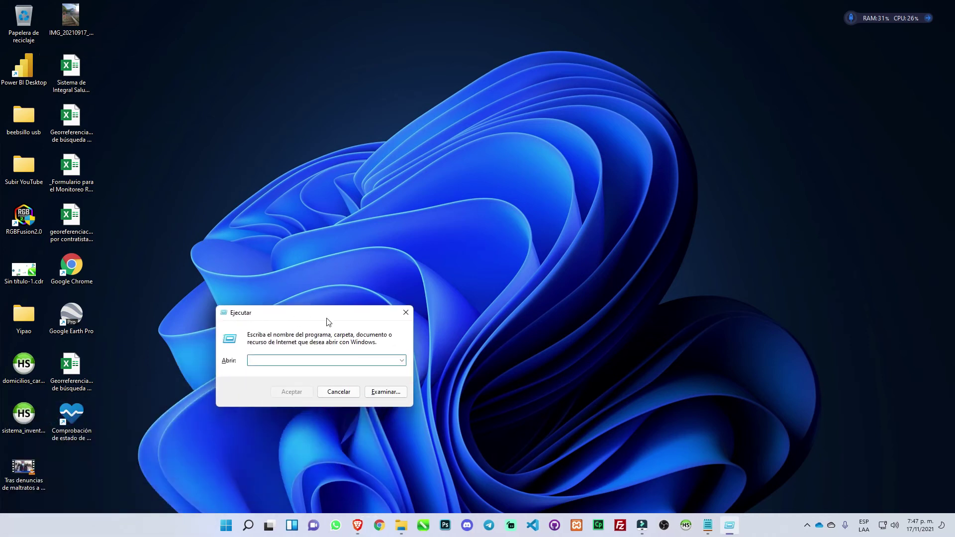
{"action": "left_click", "coordinate": [403, 316]}
- Search for the Ejecutar application with "eje" and use it to open the temp folder
{"action": "left_click", "coordinate": [230, 526]}
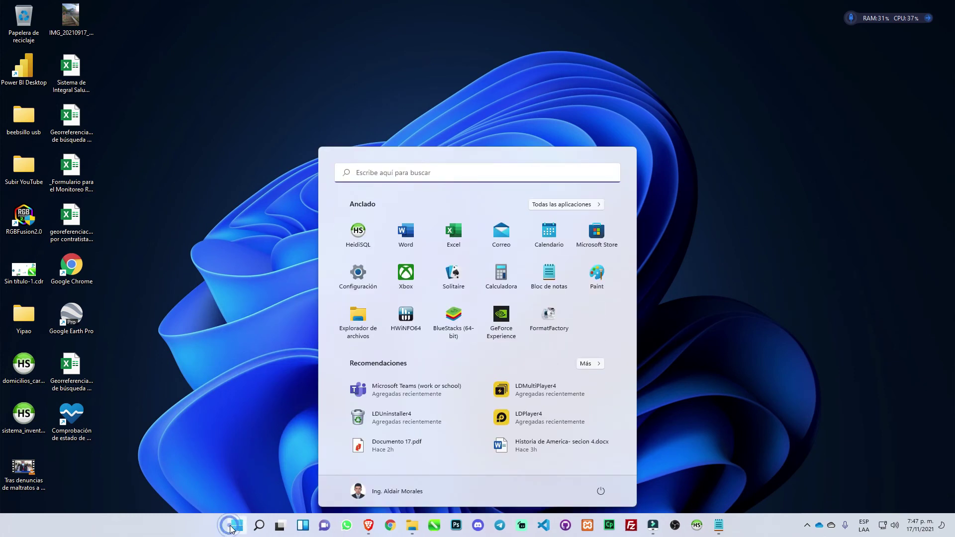
{"action": "type", "text": "eje"}
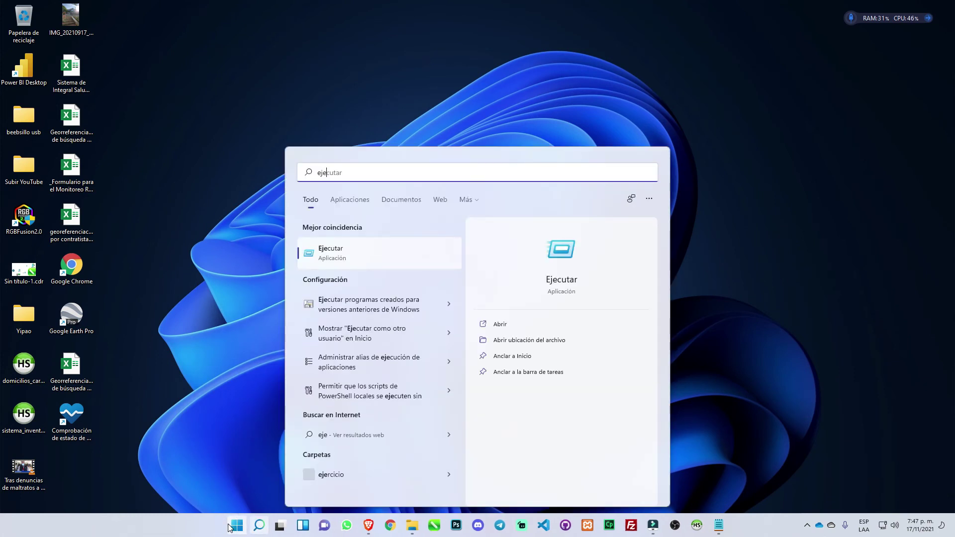
{"action": "left_click", "coordinate": [357, 255]}
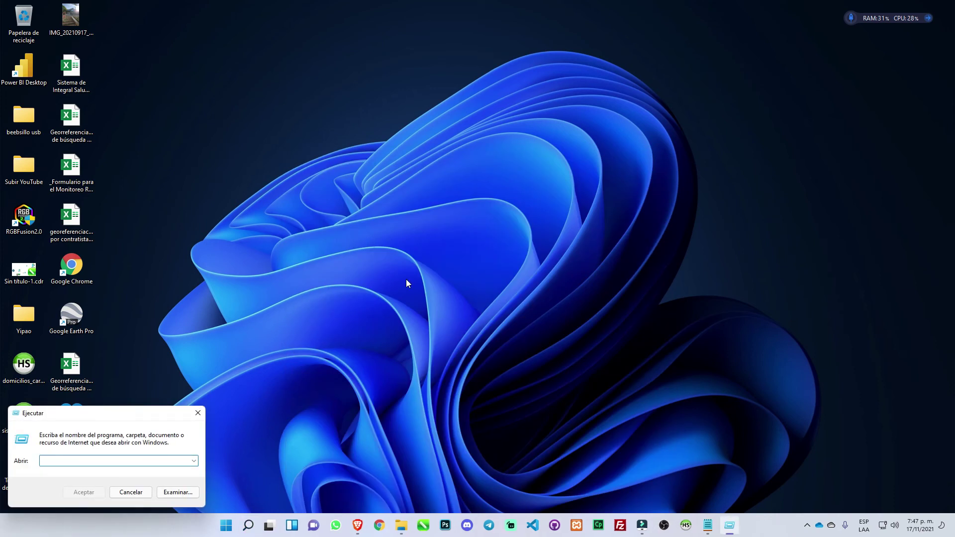
{"action": "type", "text": "temp"}
{"action": "key", "text": "Return"}
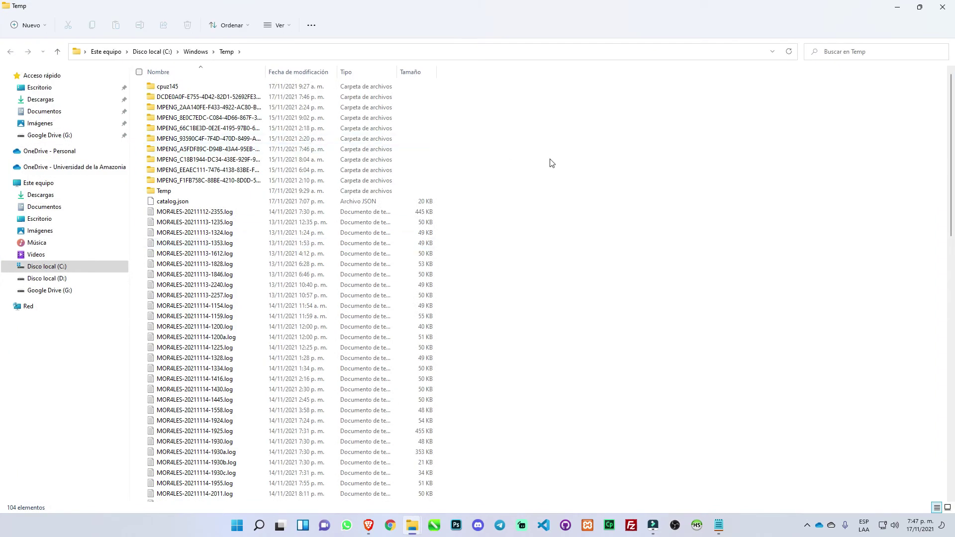
- Delete all contents of the Windows Temp folder, skipping every item that is in use
{"action": "scroll", "coordinate": [521, 198], "scroll_direction": "down", "scroll_amount": 7}
{"action": "scroll", "coordinate": [523, 200], "scroll_direction": "down", "scroll_amount": 13}
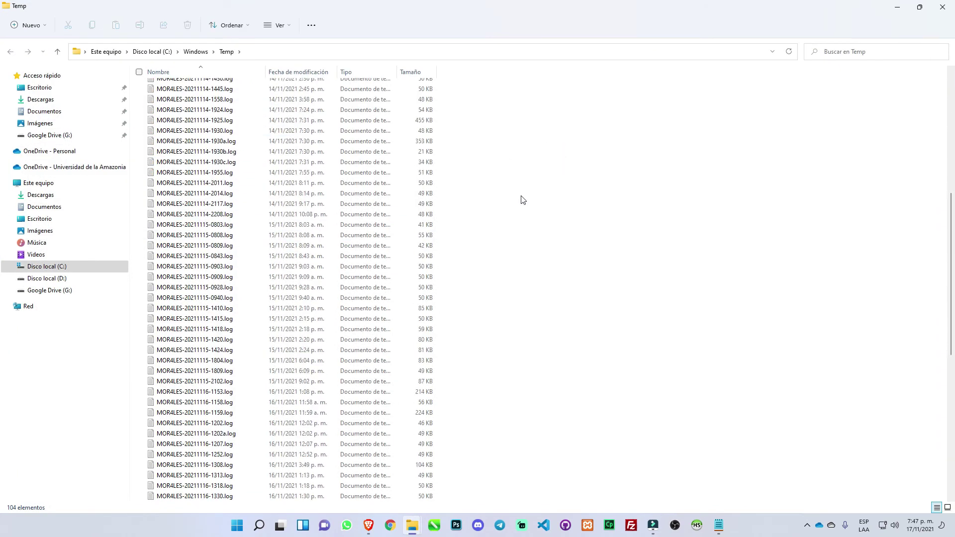
{"action": "scroll", "coordinate": [523, 200], "scroll_direction": "down", "scroll_amount": 1}
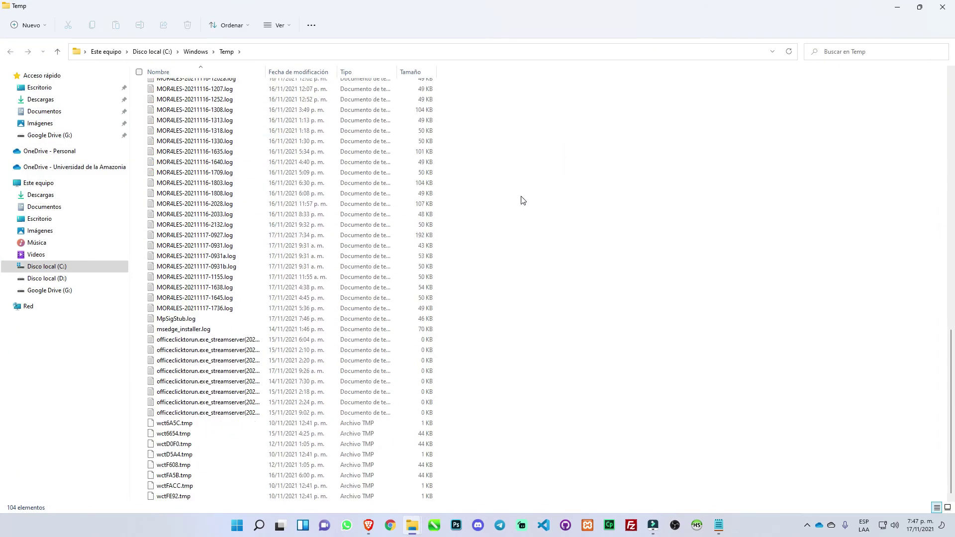
{"action": "key", "text": "ctrl+a"}
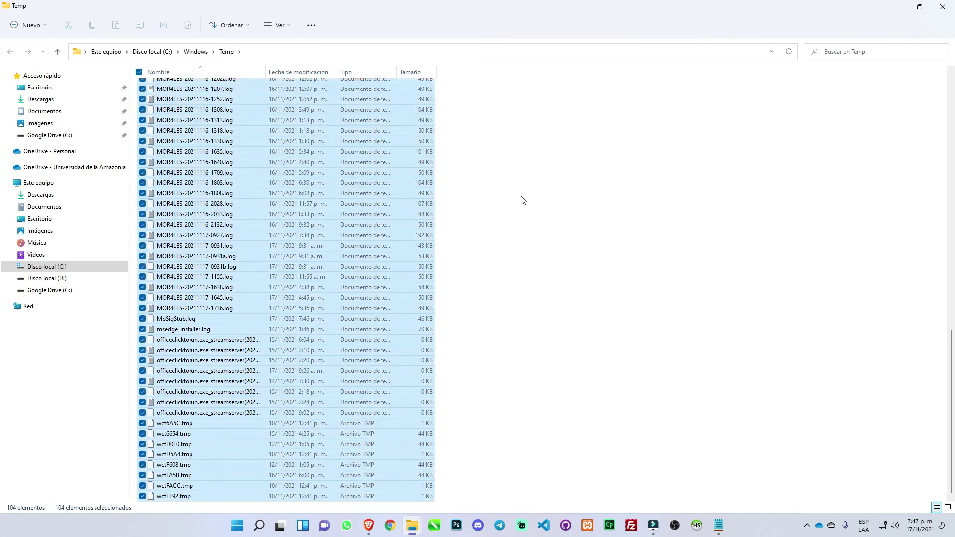
{"action": "key", "text": "Delete"}
{"action": "key", "text": "Return"}
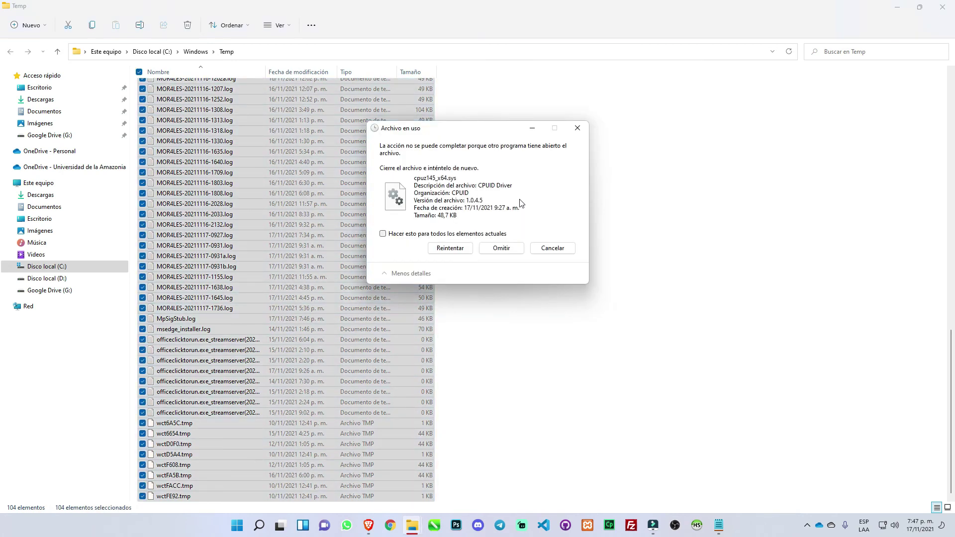
{"action": "left_click", "coordinate": [485, 233]}
{"action": "left_click", "coordinate": [500, 247]}
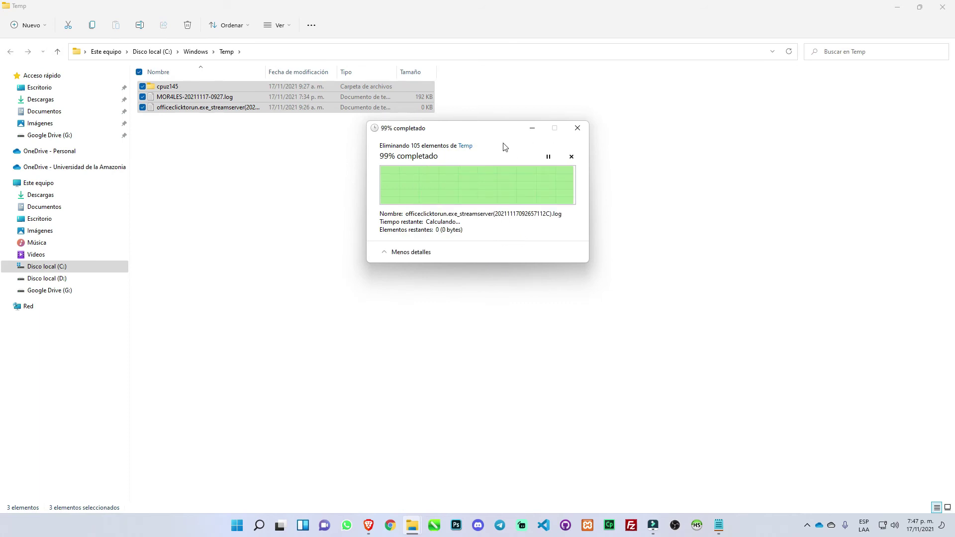
{"action": "left_click", "coordinate": [312, 178]}
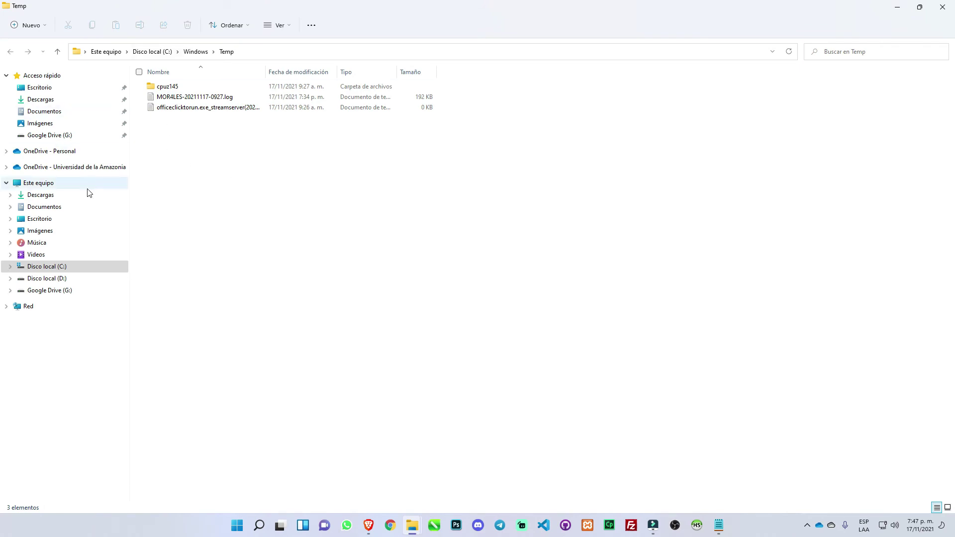
- Go to the Temp folder under AppData\Local in the user's profile folder on Disco local (C:)
{"action": "left_click", "coordinate": [52, 267]}
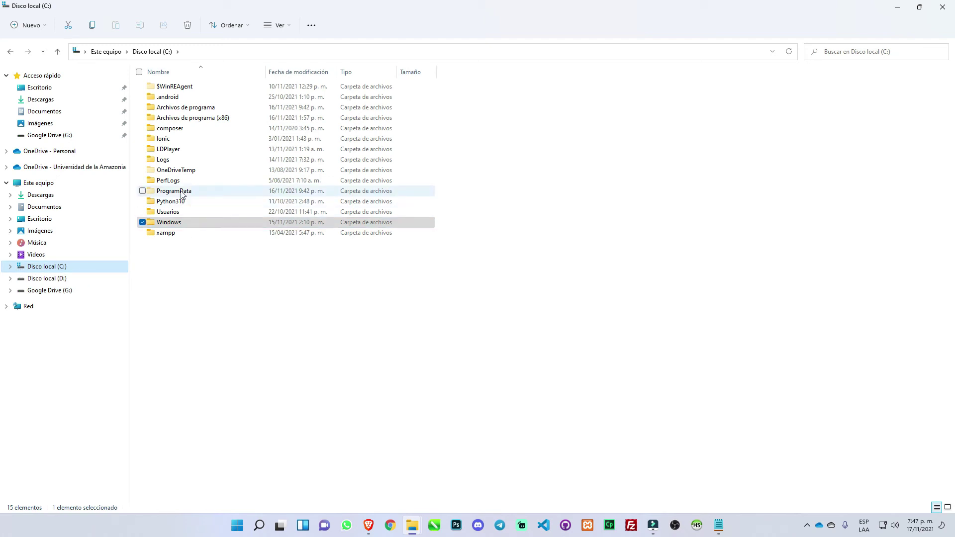
{"action": "double_click", "coordinate": [167, 213]}
{"action": "double_click", "coordinate": [175, 111]}
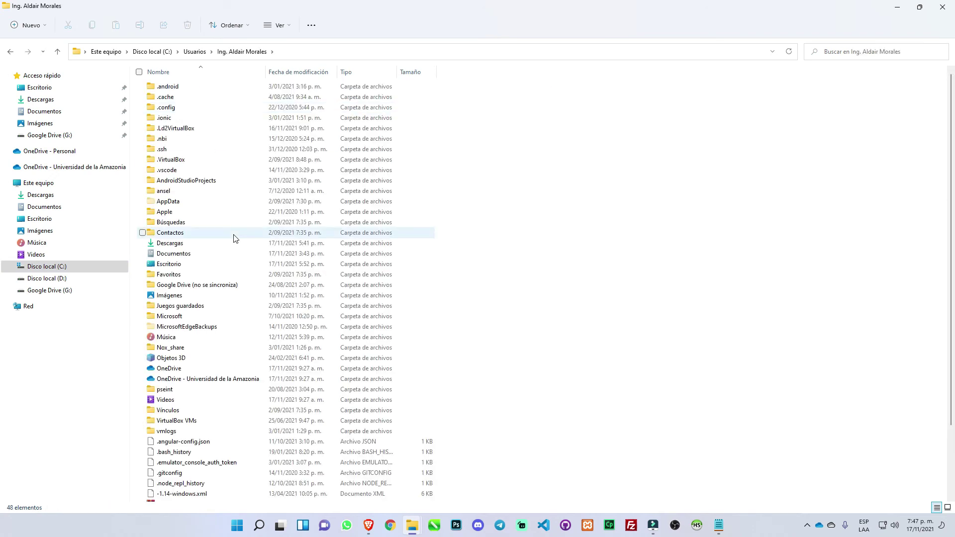
{"action": "double_click", "coordinate": [164, 201]}
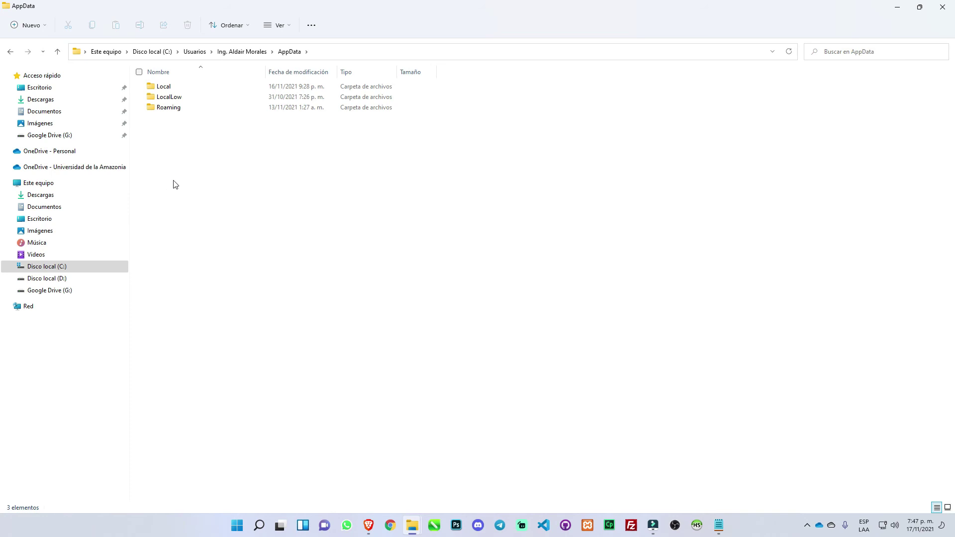
{"action": "left_click", "coordinate": [168, 88]}
{"action": "double_click", "coordinate": [169, 89]}
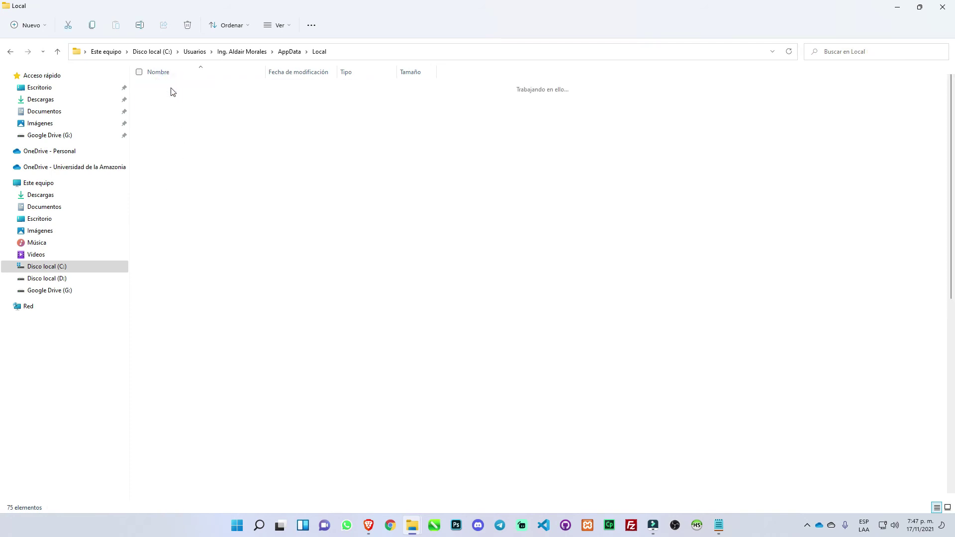
{"action": "scroll", "coordinate": [194, 319], "scroll_direction": "down", "scroll_amount": 3}
{"action": "scroll", "coordinate": [194, 319], "scroll_direction": "down", "scroll_amount": 5}
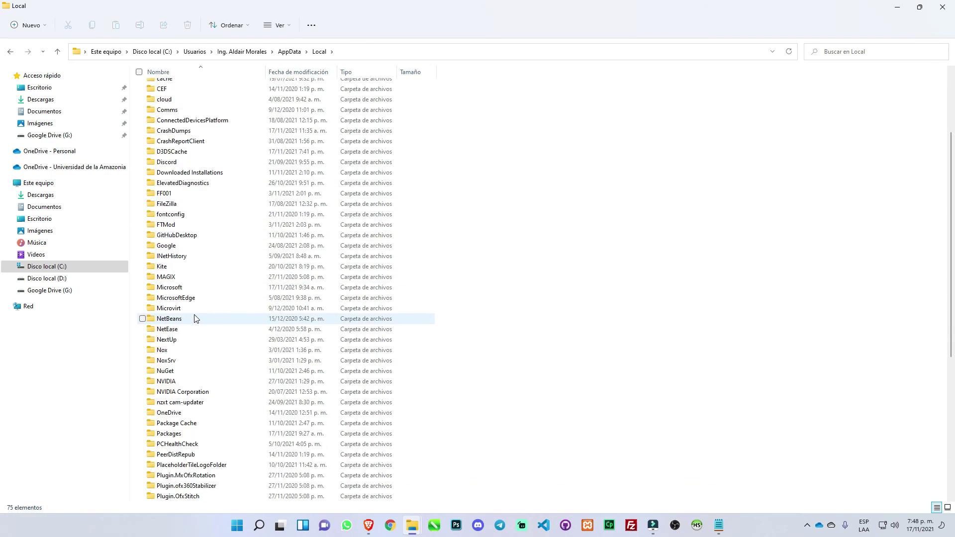
{"action": "scroll", "coordinate": [194, 306], "scroll_direction": "down", "scroll_amount": 2}
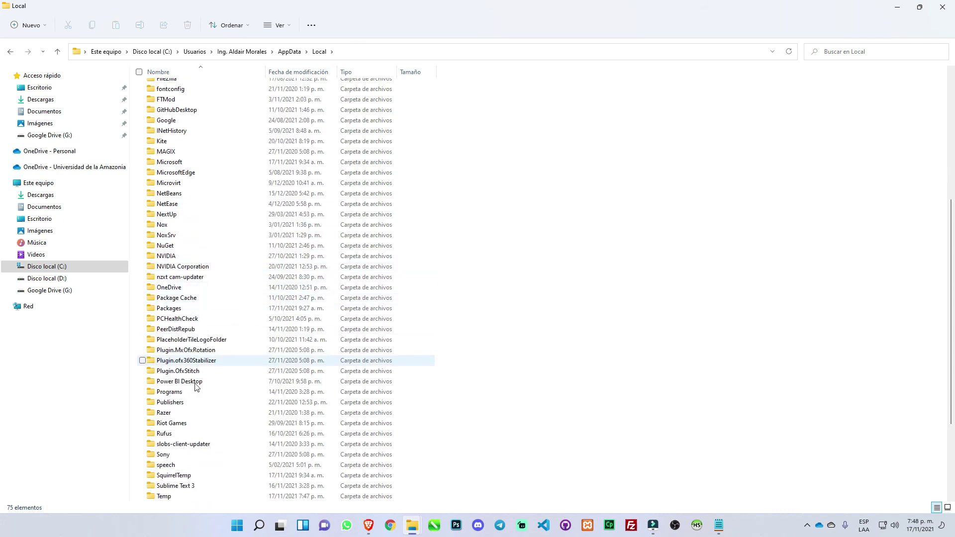
{"action": "double_click", "coordinate": [165, 456]}
- Permanently delete everything in the user's Temp folder, skipping in-use items and continuing with administrator permission for protected ones, and close the window
{"action": "scroll", "coordinate": [496, 283], "scroll_direction": "down", "scroll_amount": 5}
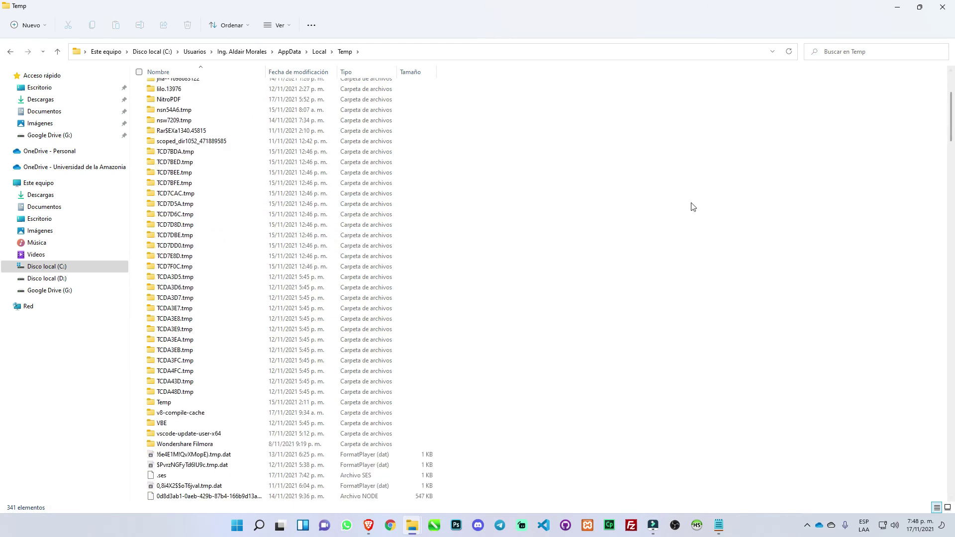
{"action": "left_click_drag", "start_coordinate": [950, 124], "coordinate": [950, 131]}
{"action": "left_click_drag", "start_coordinate": [942, 194], "coordinate": [757, 280]}
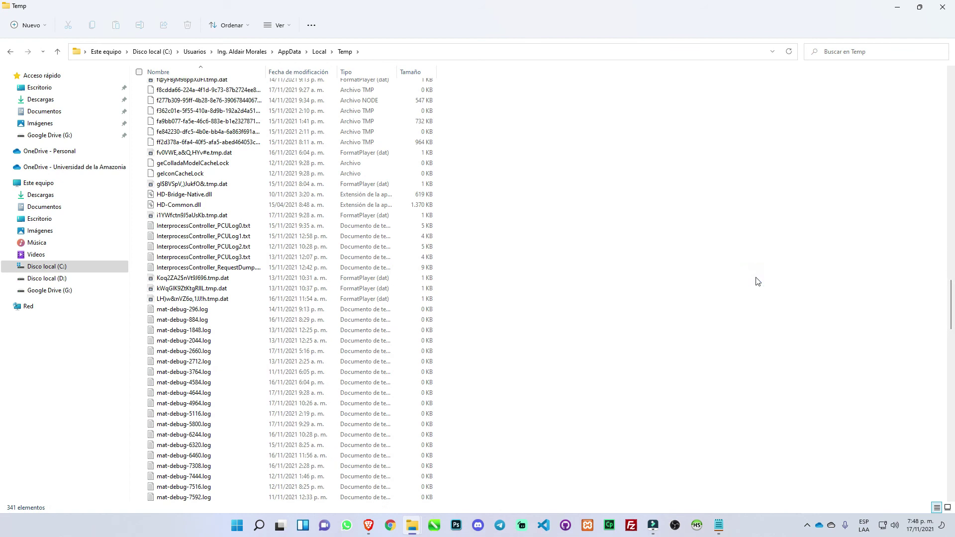
{"action": "key", "text": "ctrl+a"}
{"action": "key", "text": "shift+Delete"}
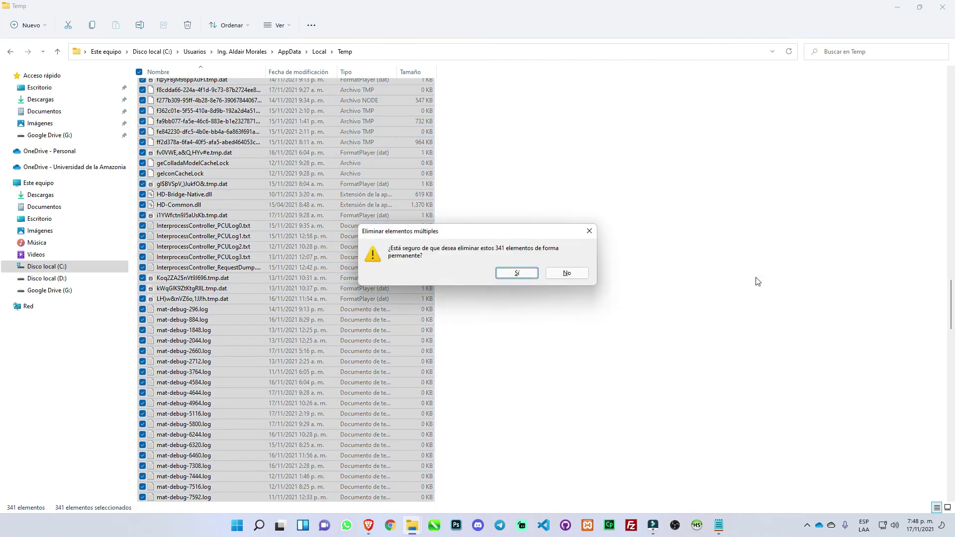
{"action": "left_click", "coordinate": [530, 274]}
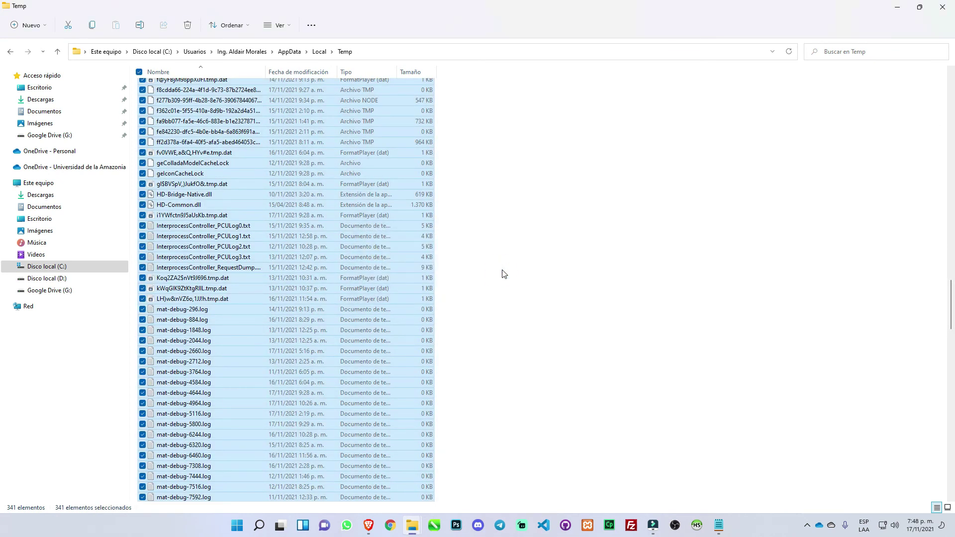
{"action": "left_click", "coordinate": [460, 218]}
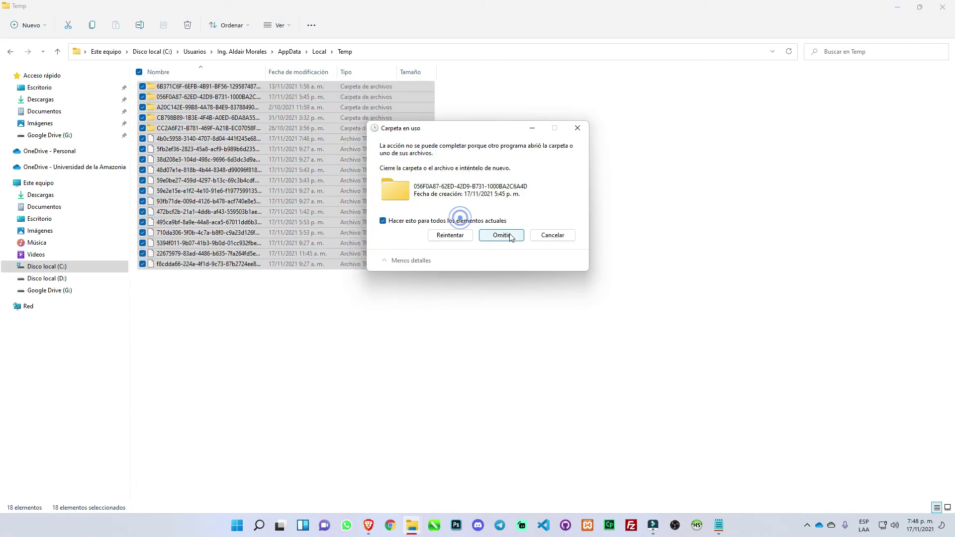
{"action": "left_click", "coordinate": [506, 238]}
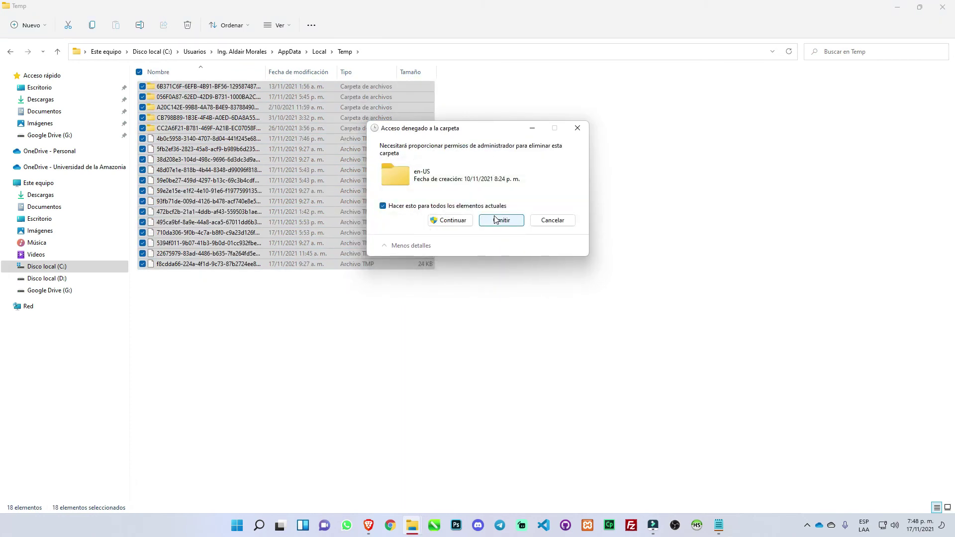
{"action": "left_click", "coordinate": [459, 219]}
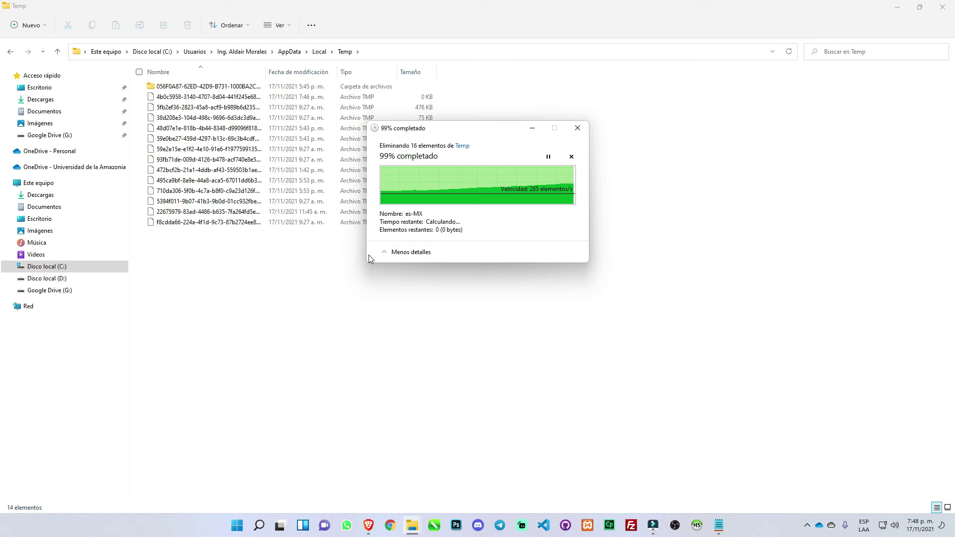
{"action": "left_click", "coordinate": [938, 6]}
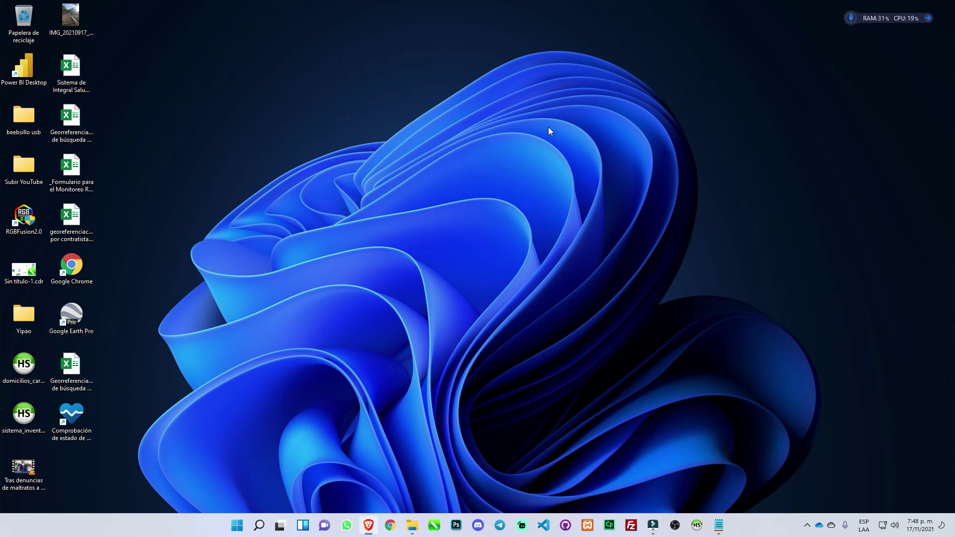
- Open the System Configuration utility by running msconfig
{"action": "key", "text": "super+r"}
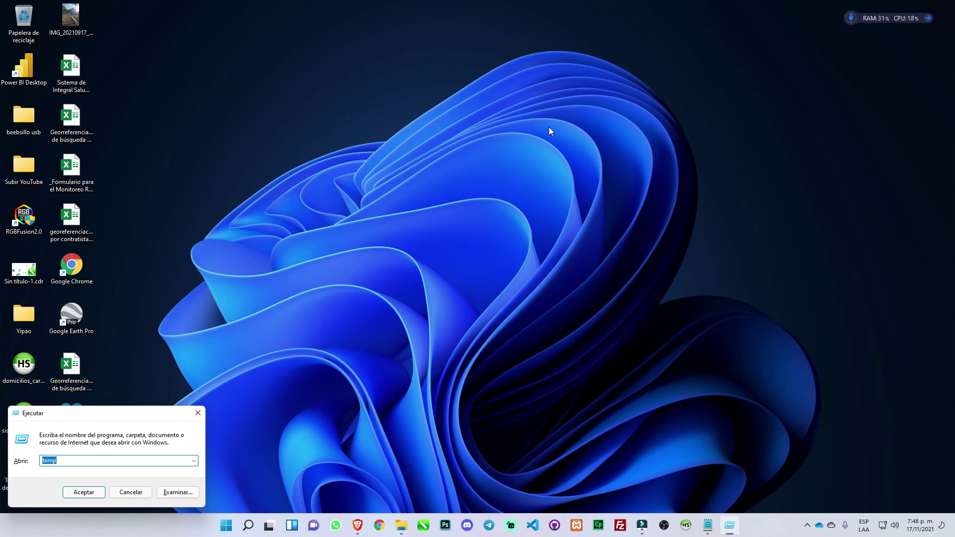
{"action": "type", "text": "msconfig"}
{"action": "left_click", "coordinate": [83, 493]}
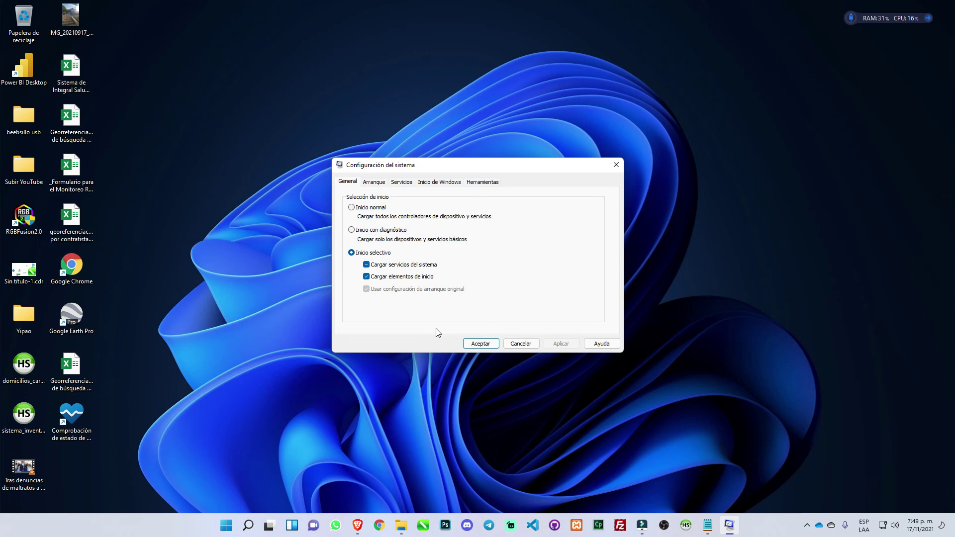
- Set the boot menu timeout to 15 seconds and apply the change, leaving the advanced boot options untouched
{"action": "left_click", "coordinate": [377, 184]}
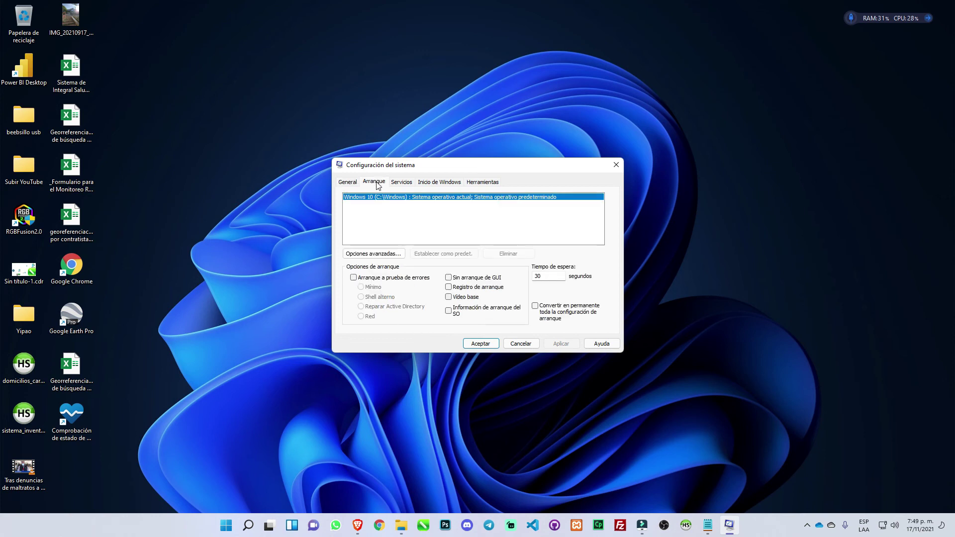
{"action": "double_click", "coordinate": [548, 278]}
{"action": "left_click", "coordinate": [395, 257]}
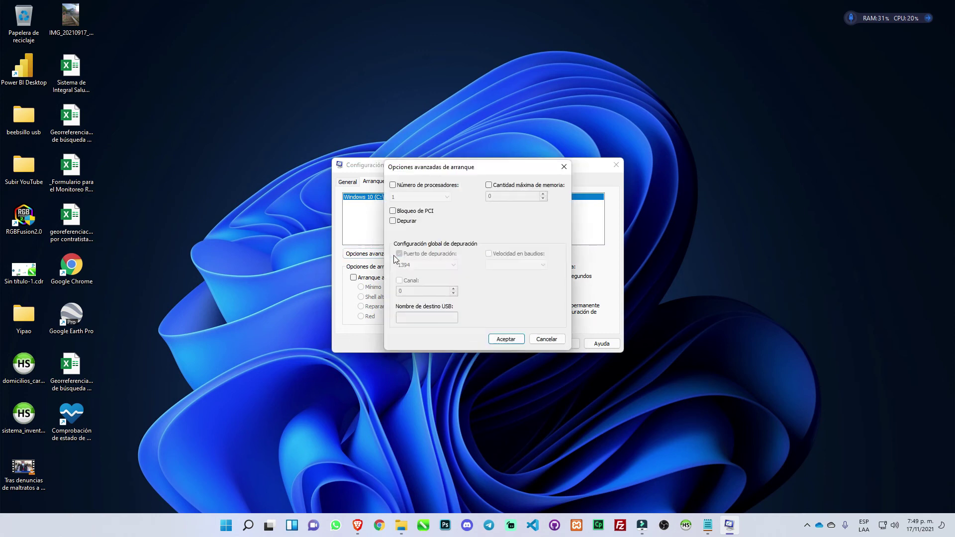
{"action": "left_click", "coordinate": [564, 167]}
{"action": "double_click", "coordinate": [546, 277]}
{"action": "type", "text": "15"}
{"action": "left_click", "coordinate": [561, 344]}
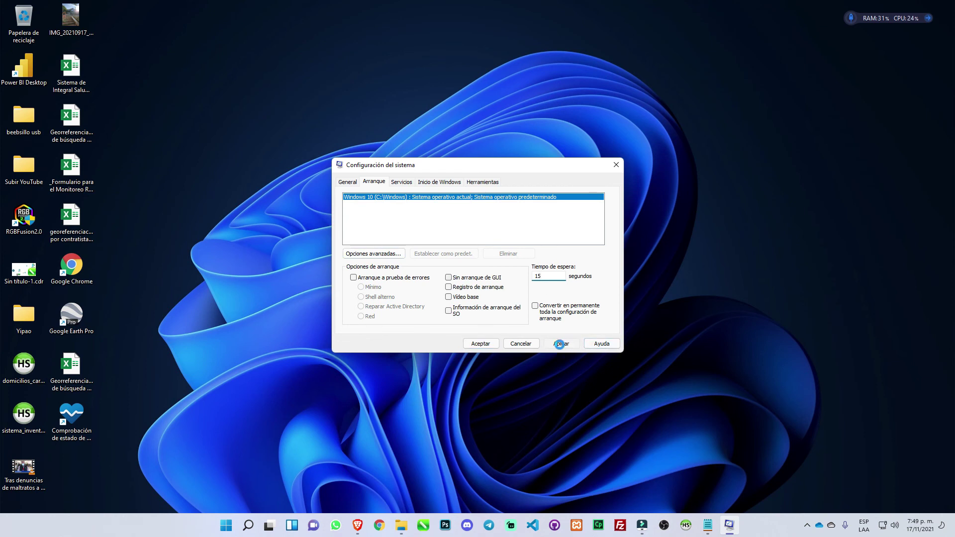
- Hide all Microsoft services in the services list and sort the remaining ones by the date they were disabled
{"action": "left_click", "coordinate": [401, 183]}
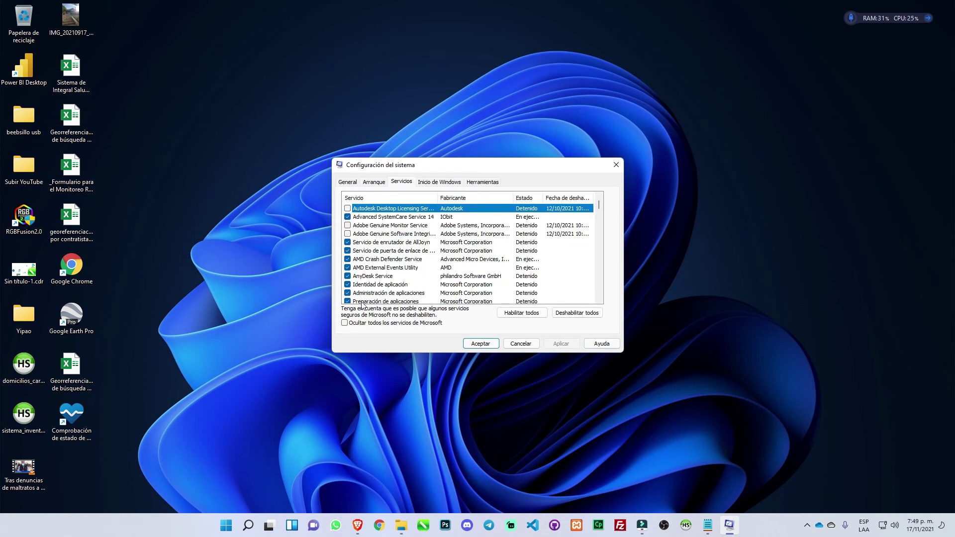
{"action": "left_click", "coordinate": [345, 324]}
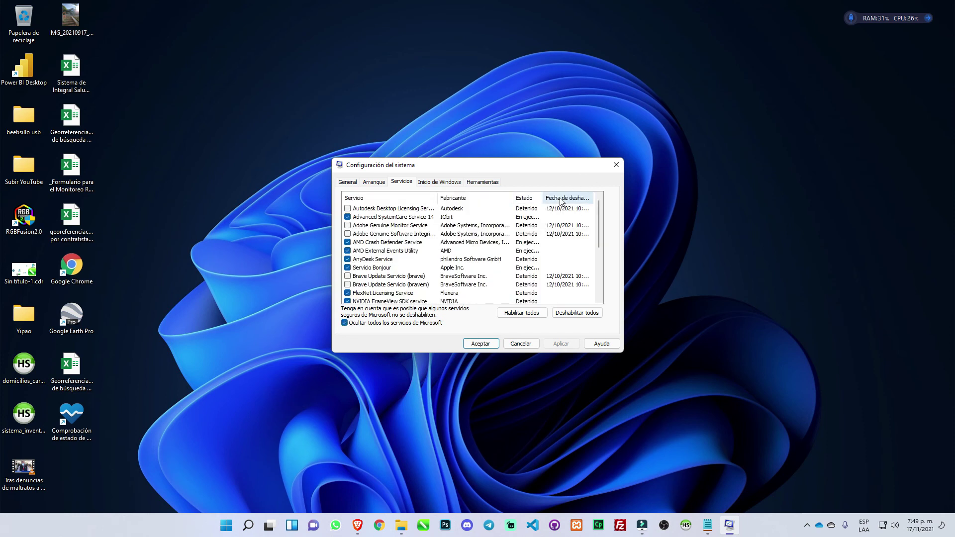
{"action": "left_click", "coordinate": [561, 199]}
{"action": "scroll", "coordinate": [562, 201], "scroll_direction": "down", "scroll_amount": 1}
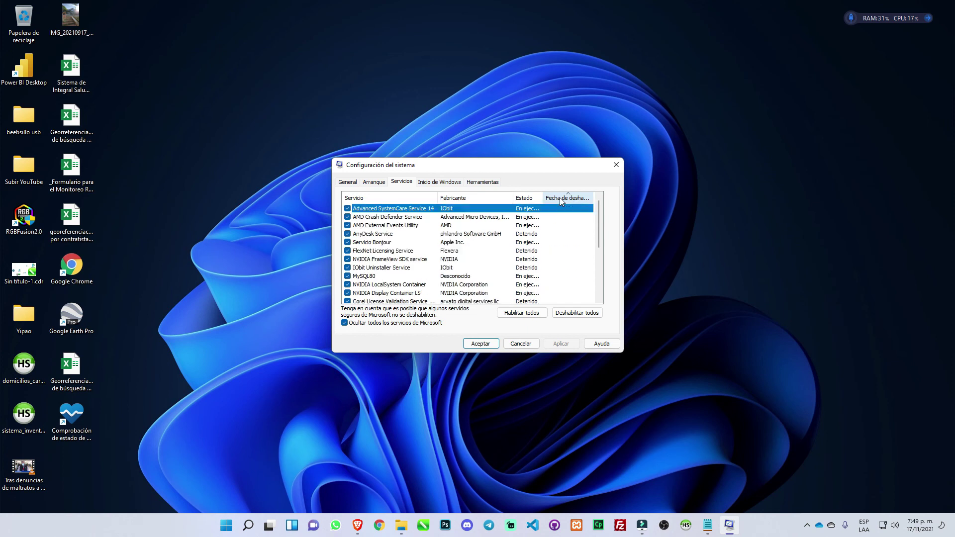
{"action": "scroll", "coordinate": [372, 243], "scroll_direction": "down", "scroll_amount": 1}
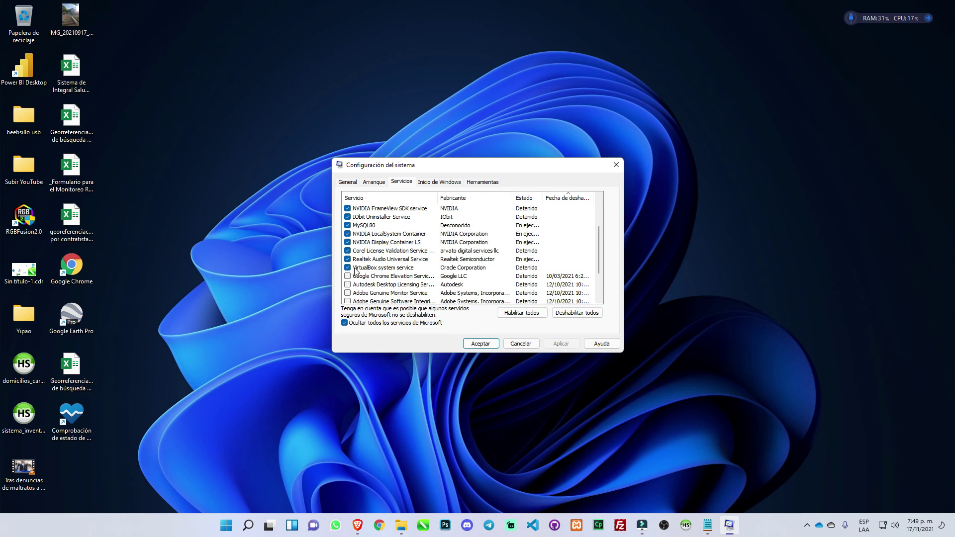
- Search Windows for "virt" to check whether VirtualBox is installed, and dismiss the search
{"action": "left_click", "coordinate": [225, 529]}
{"action": "left_click", "coordinate": [225, 529]}
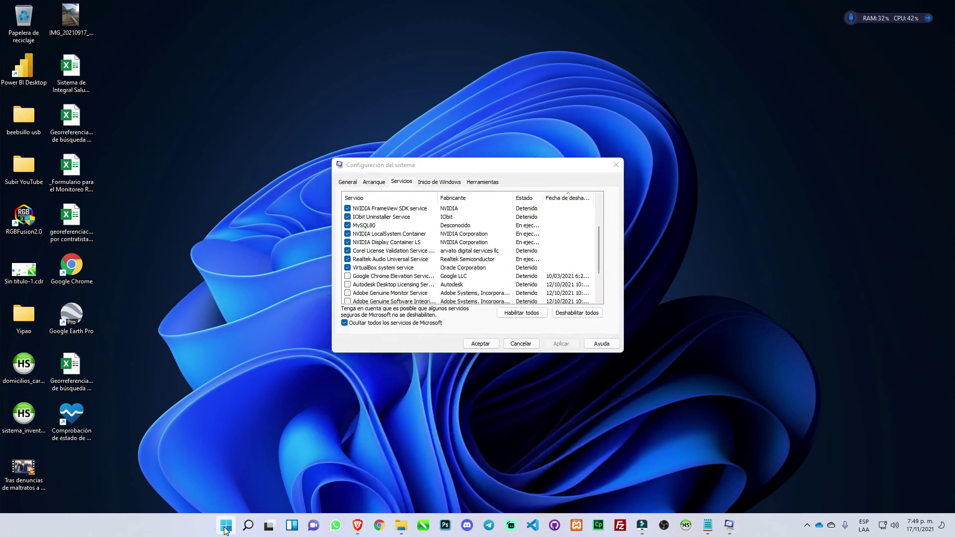
{"action": "type", "text": "virt"}
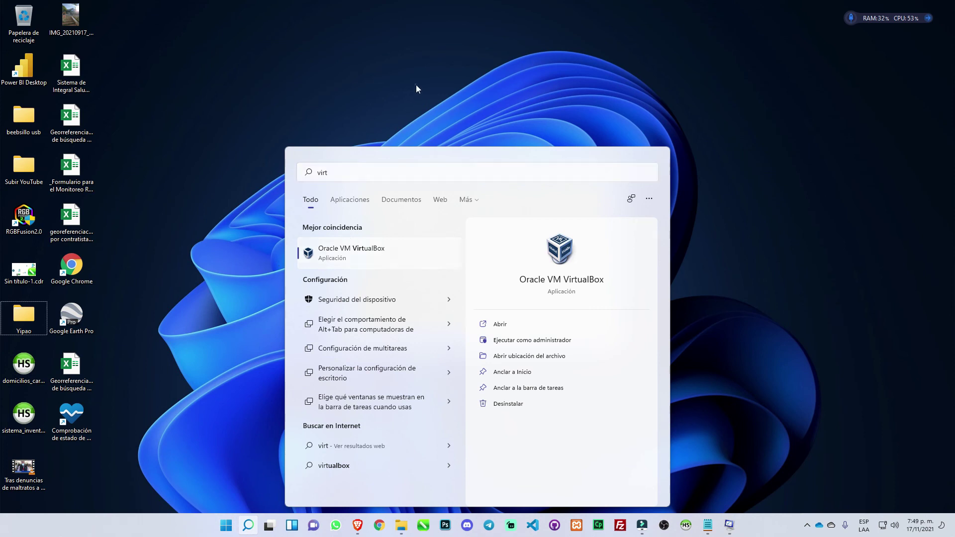
{"action": "left_click", "coordinate": [417, 85]}
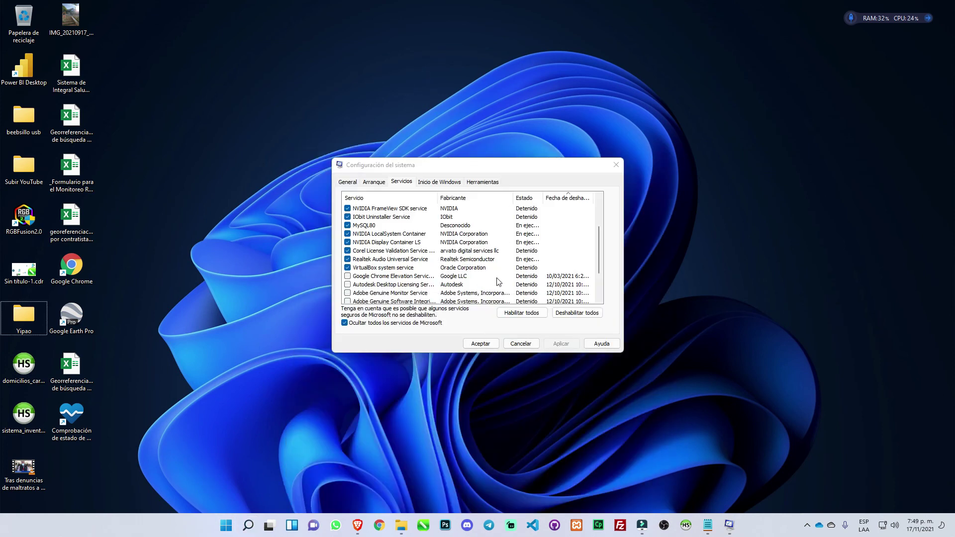
- Examine the enabled third-party services, from VirtualBox and Corel up to FlexNet and Bonjour, widening the service name column to read full names
{"action": "left_click", "coordinate": [369, 268]}
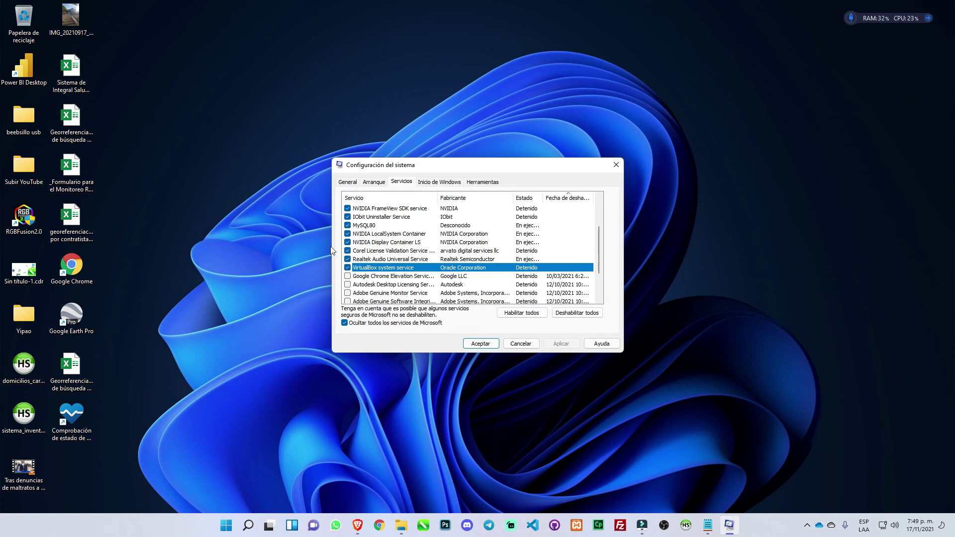
{"action": "left_click", "coordinate": [377, 250]}
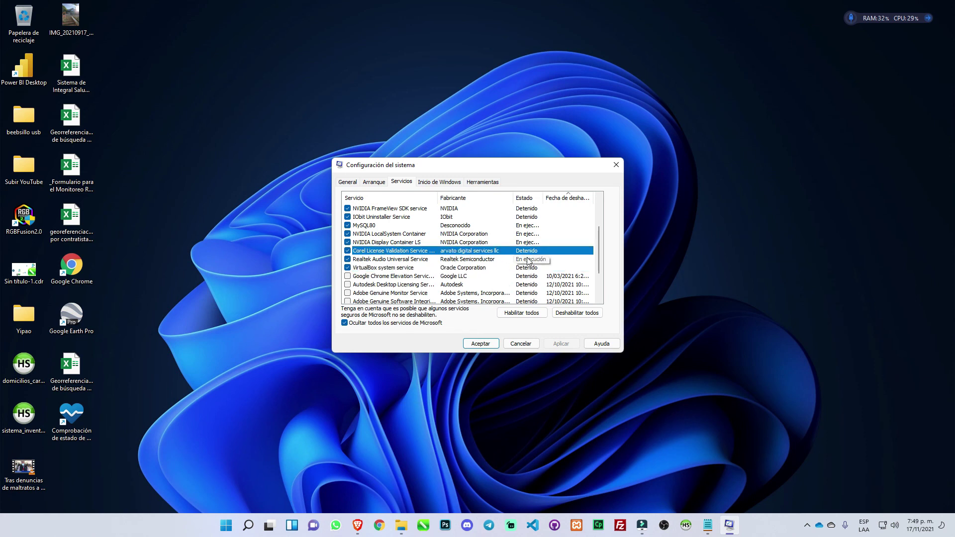
{"action": "scroll", "coordinate": [528, 263], "scroll_direction": "up", "scroll_amount": 3}
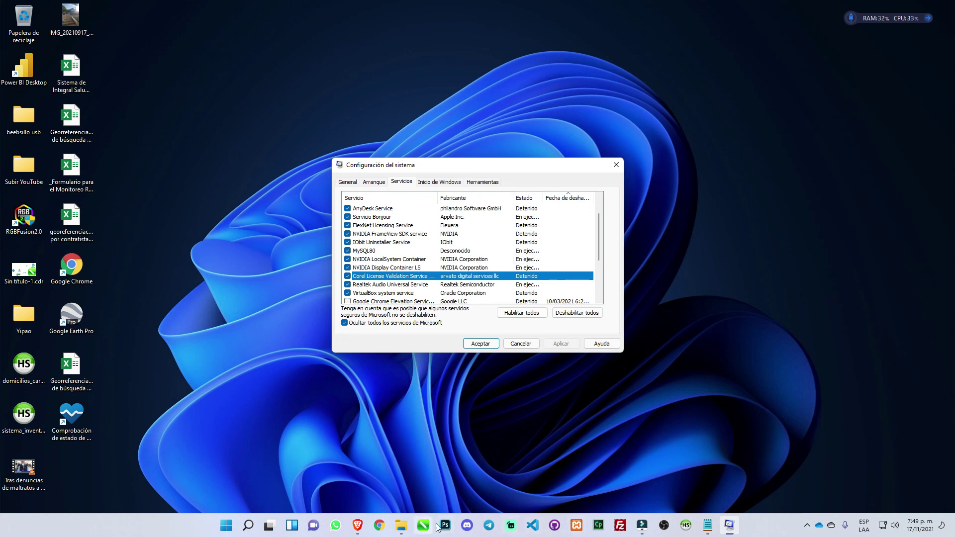
{"action": "left_click_drag", "start_coordinate": [437, 194], "coordinate": [447, 211]}
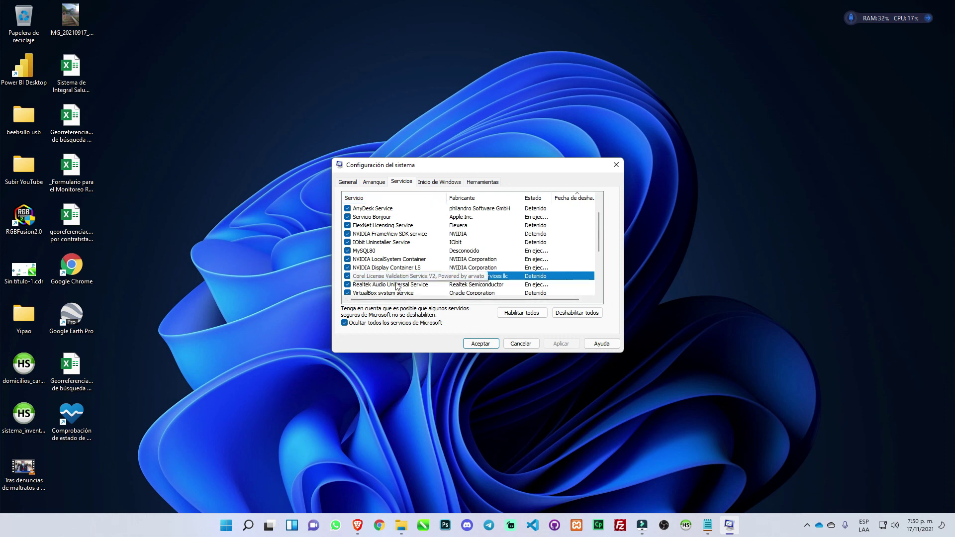
{"action": "left_click", "coordinate": [377, 252]}
{"action": "scroll", "coordinate": [425, 273], "scroll_direction": "up", "scroll_amount": 1}
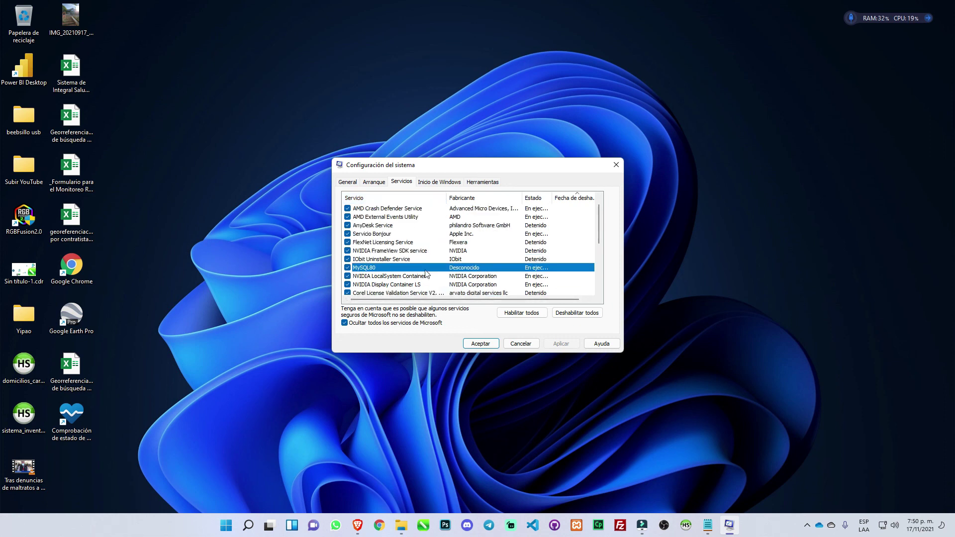
{"action": "left_click", "coordinate": [389, 259]}
{"action": "left_click", "coordinate": [387, 251]}
{"action": "scroll", "coordinate": [387, 252], "scroll_direction": "up", "scroll_amount": 1}
{"action": "left_click", "coordinate": [386, 251]}
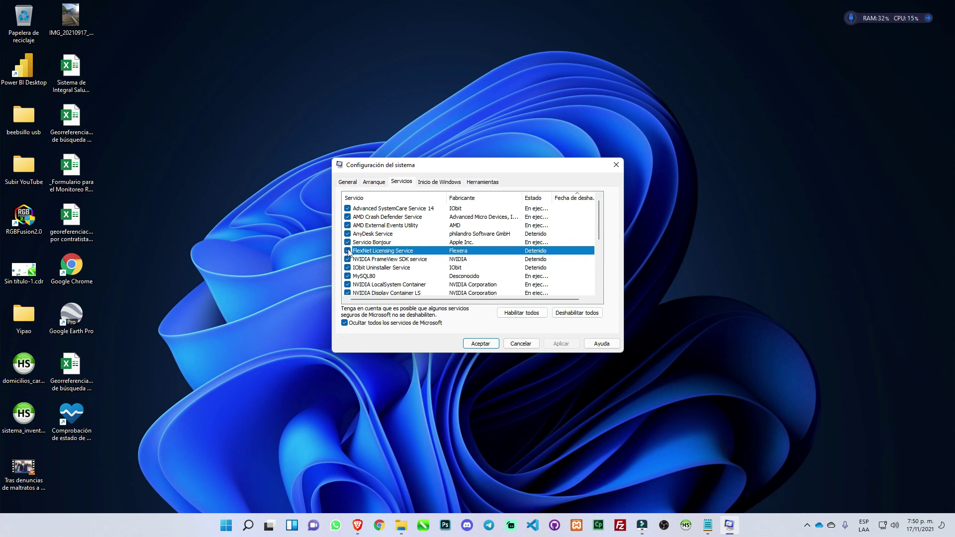
{"action": "left_click", "coordinate": [395, 244]}
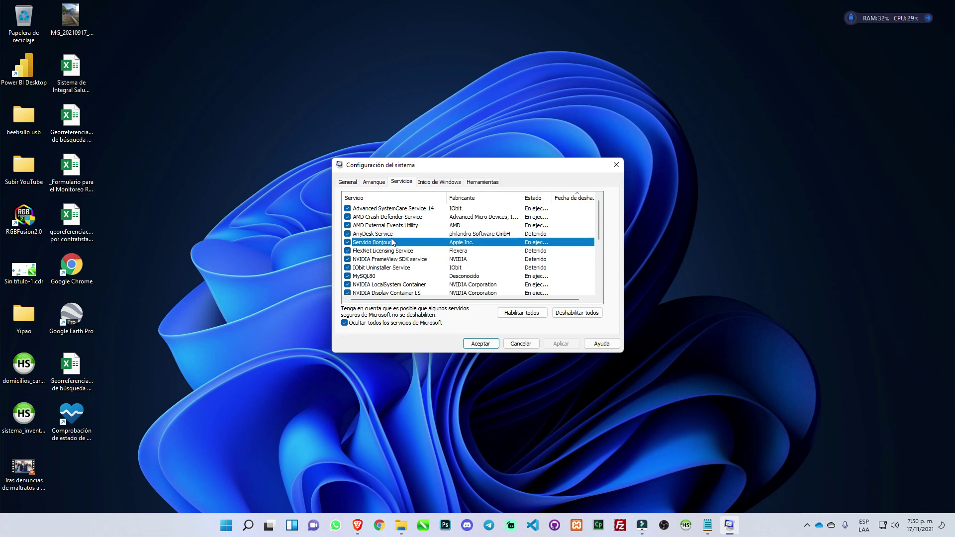
- Disable the AnyDesk Service while leaving the AMD services enabled
{"action": "left_click", "coordinate": [398, 236]}
{"action": "left_click", "coordinate": [348, 235]}
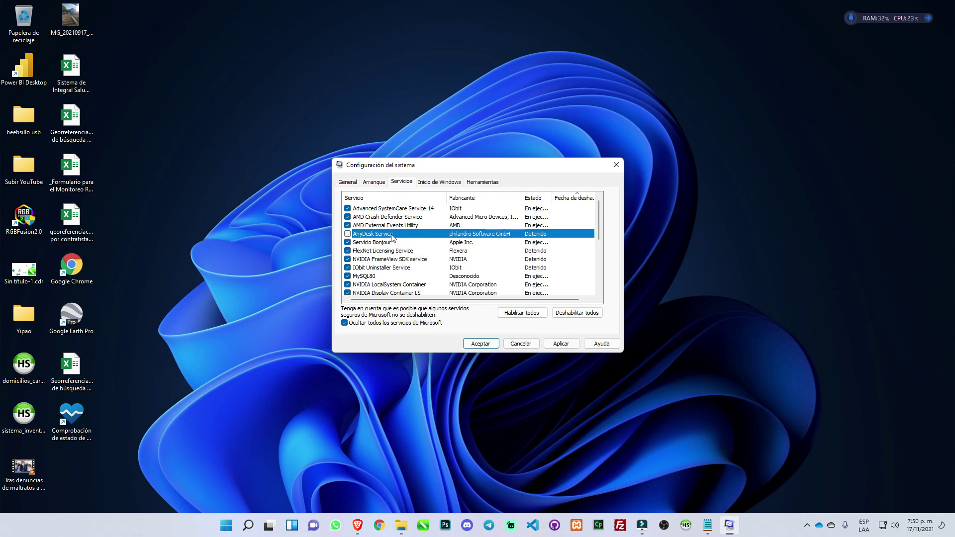
{"action": "left_click", "coordinate": [376, 219]}
{"action": "left_click", "coordinate": [381, 227]}
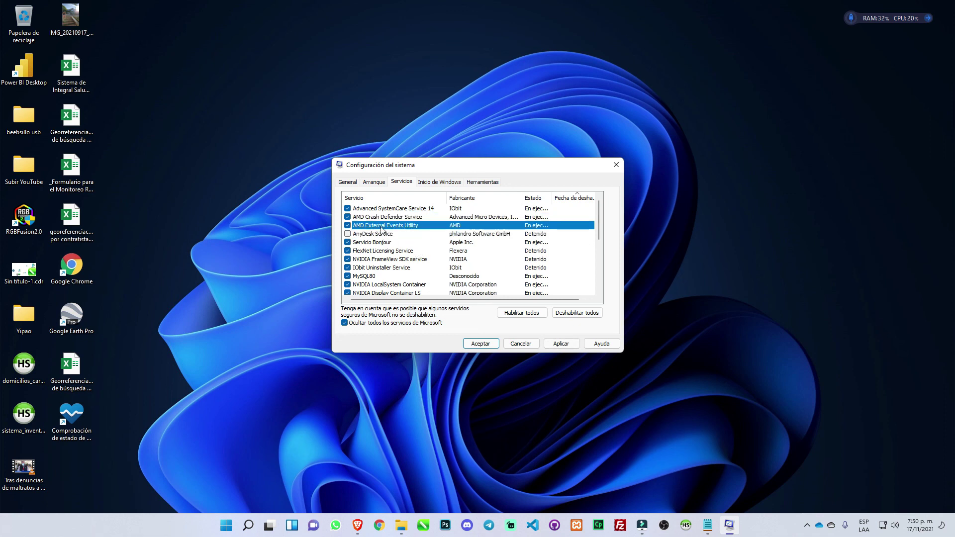
- Try disabling the FlexNet Licensing Service
{"action": "left_click", "coordinate": [381, 242]}
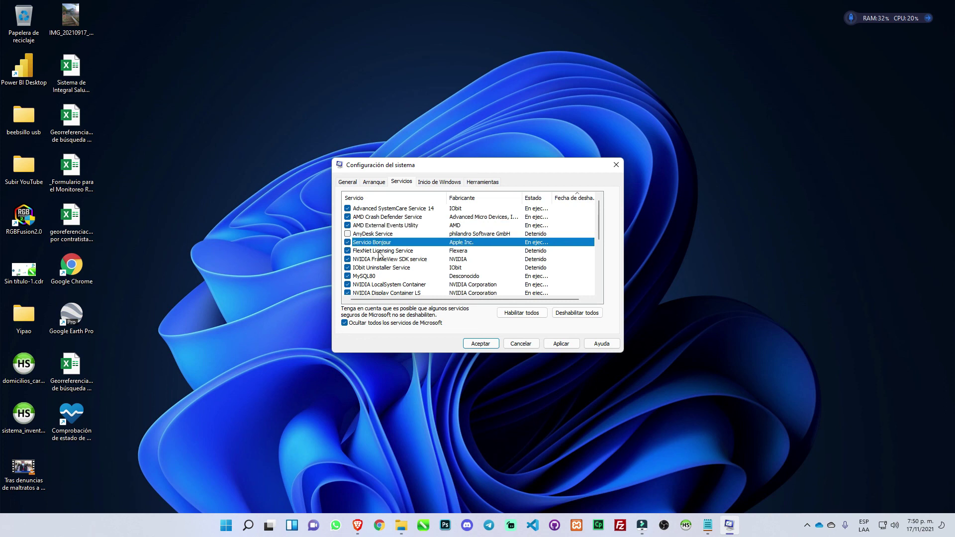
{"action": "left_click", "coordinate": [381, 259]}
{"action": "left_click", "coordinate": [347, 251]}
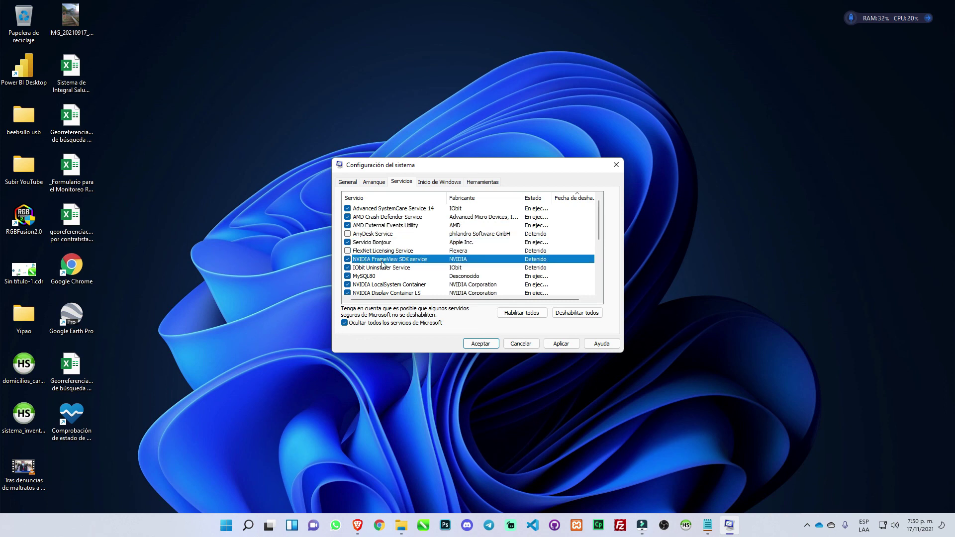
- Disable the IObit Uninstaller Service, and apply and accept the service configuration changes
{"action": "scroll", "coordinate": [381, 264], "scroll_direction": "down", "scroll_amount": 1}
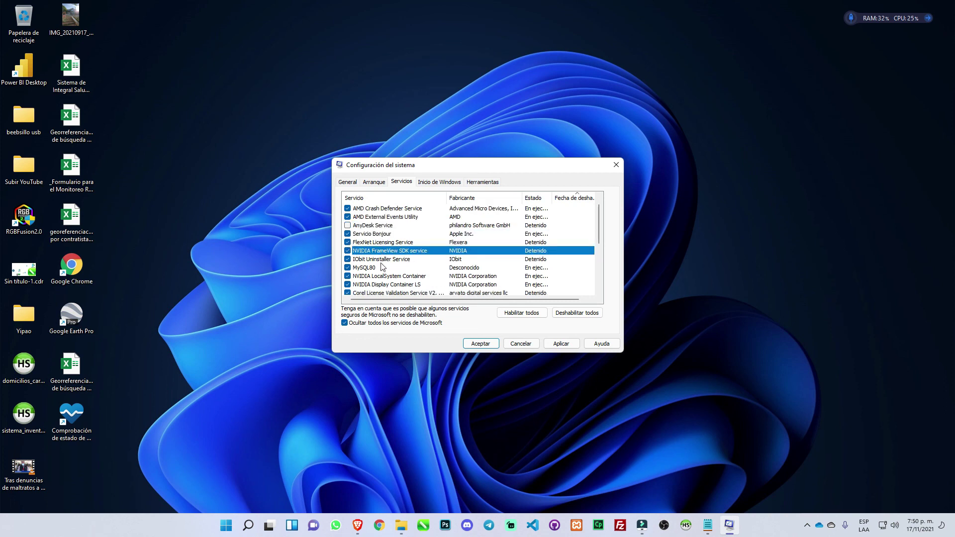
{"action": "left_click", "coordinate": [348, 260]}
{"action": "scroll", "coordinate": [375, 266], "scroll_direction": "down", "scroll_amount": 3}
{"action": "left_click", "coordinate": [560, 344]}
{"action": "left_click", "coordinate": [478, 343]}
{"action": "left_click_drag", "start_coordinate": [472, 232], "coordinate": [681, 135]}
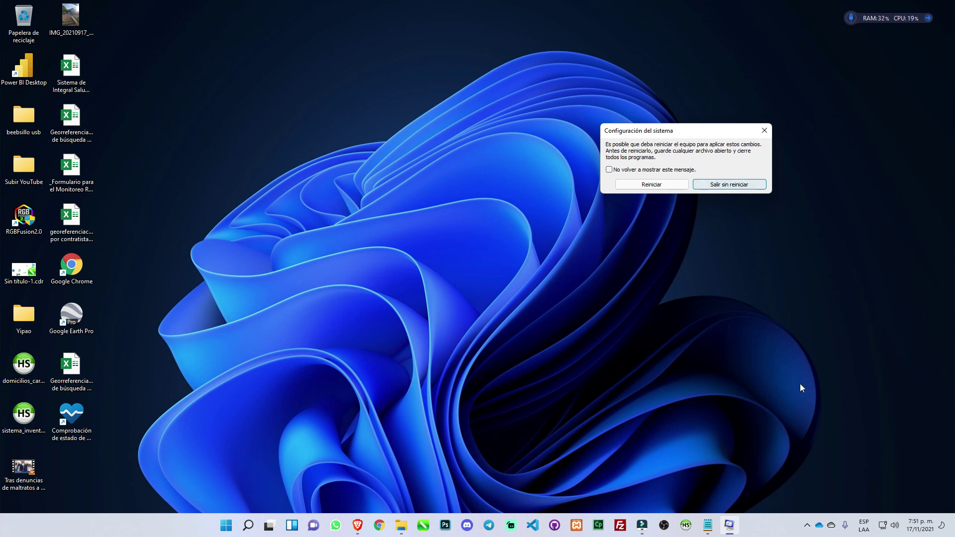
{"action": "left_click", "coordinate": [807, 525]}
{"action": "left_click", "coordinate": [825, 459]}
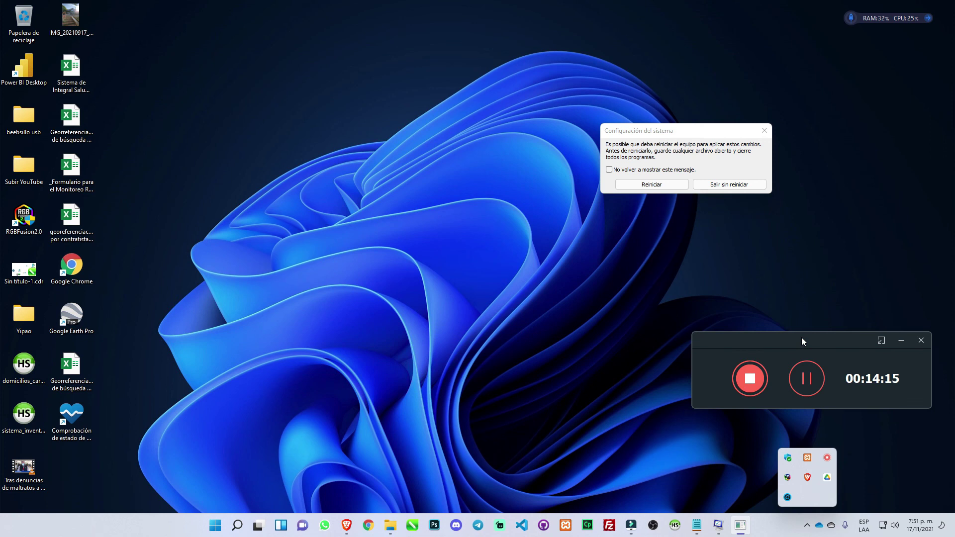
{"action": "left_click", "coordinate": [801, 339]}
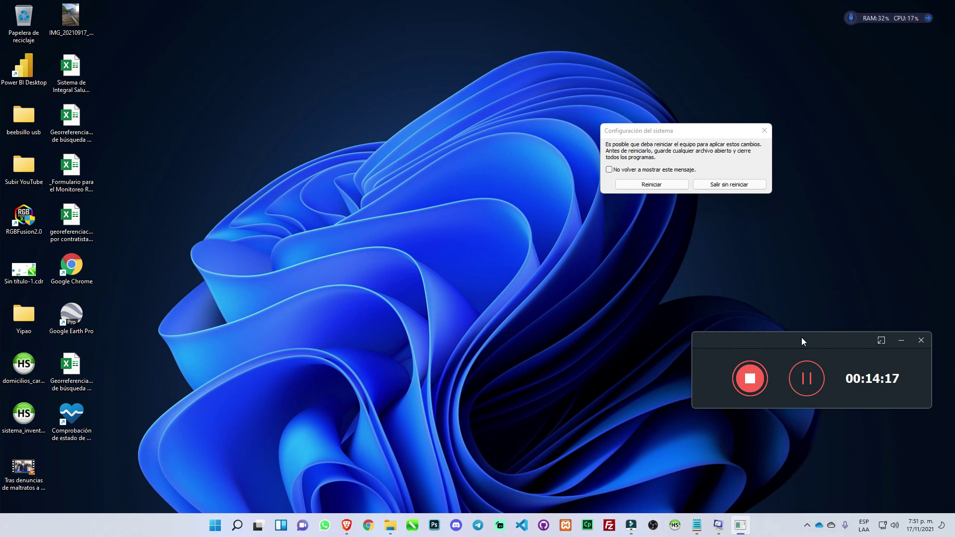